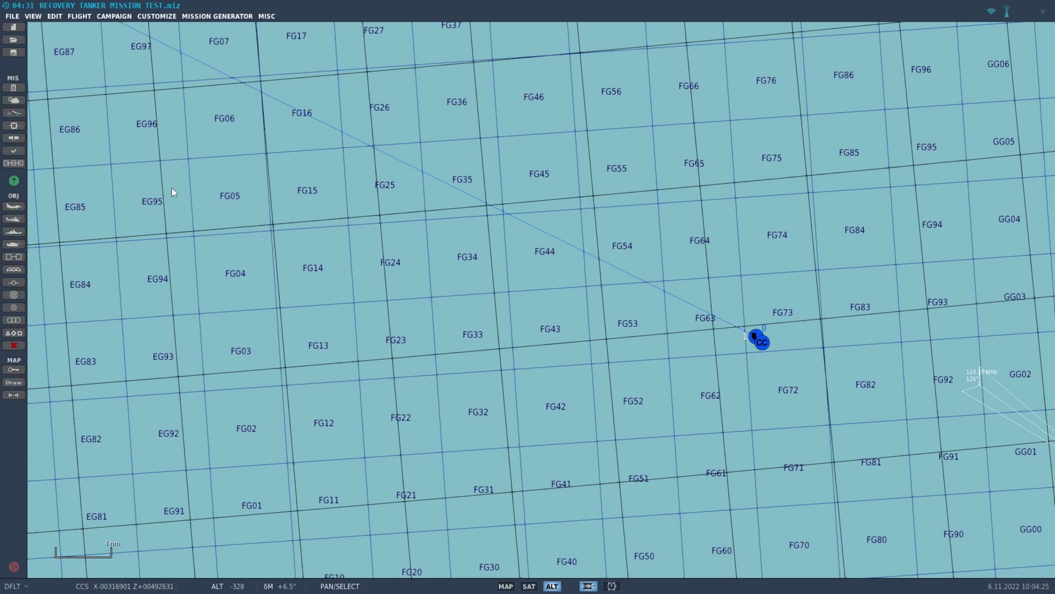
- Move the carrier battle group up and left onto the FG63/FG64 grid boundary
{"action": "left_click", "coordinate": [759, 336]}
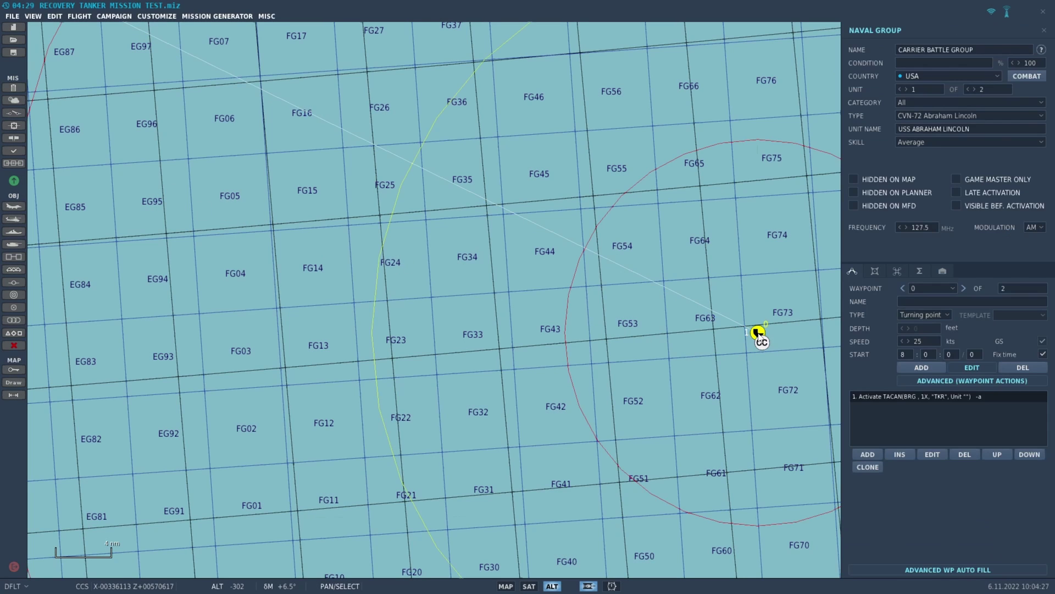
{"action": "left_click_drag", "start_coordinate": [757, 333], "coordinate": [710, 315]}
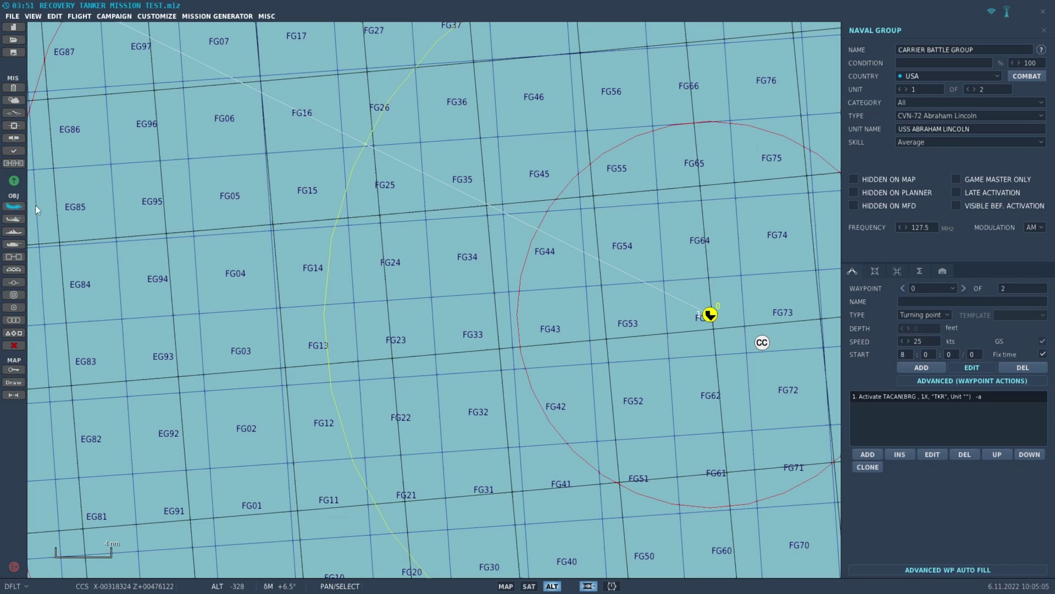
{"action": "left_click", "coordinate": [14, 206]}
- Place a new airplane group at FG15 and make its type S-3B Tanker
{"action": "left_click", "coordinate": [299, 202]}
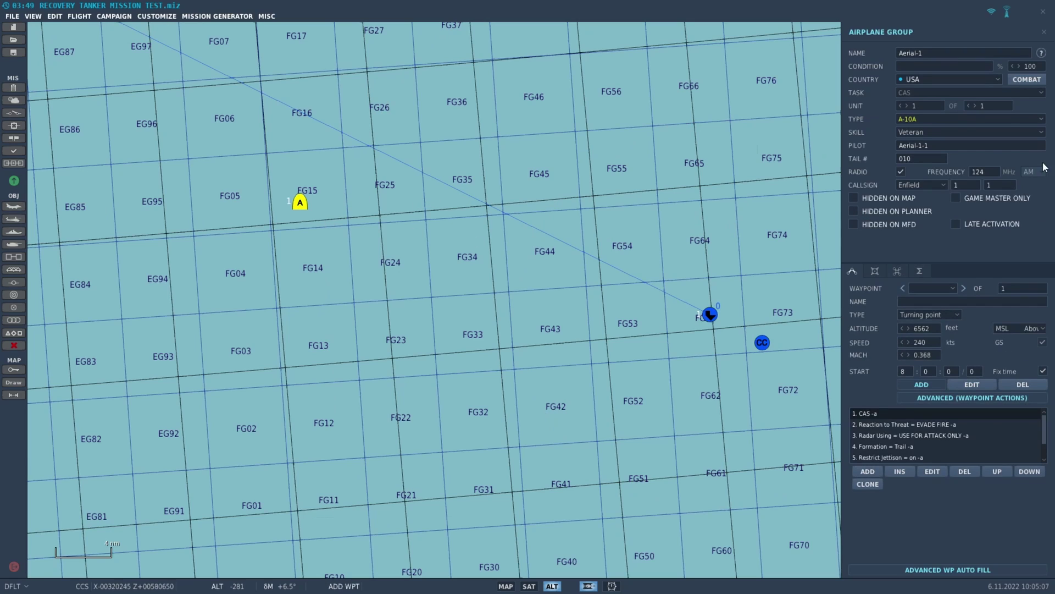
{"action": "left_click", "coordinate": [976, 119]}
{"action": "scroll", "coordinate": [951, 193], "scroll_direction": "down", "scroll_amount": 10}
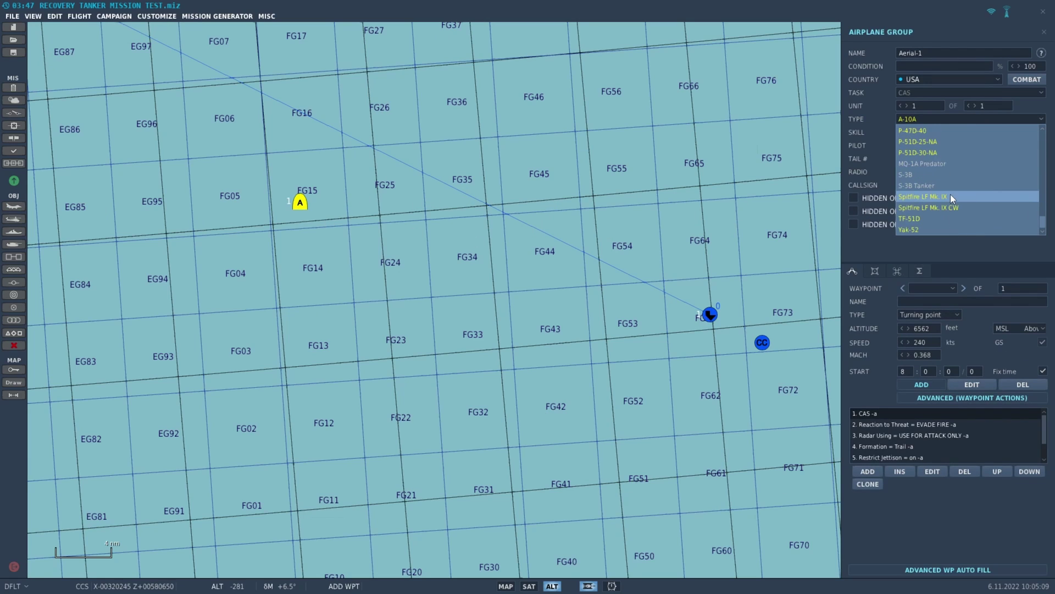
{"action": "left_click", "coordinate": [949, 186]}
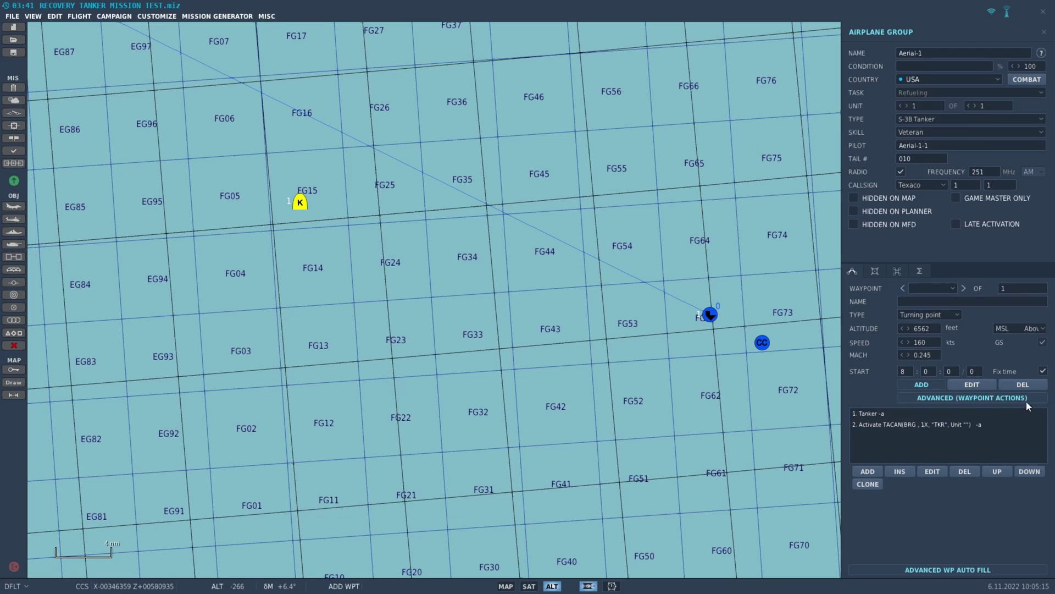
- Add a Recovery tanker waypoint action named RECOVERY to the tanker
{"action": "left_click", "coordinate": [868, 471]}
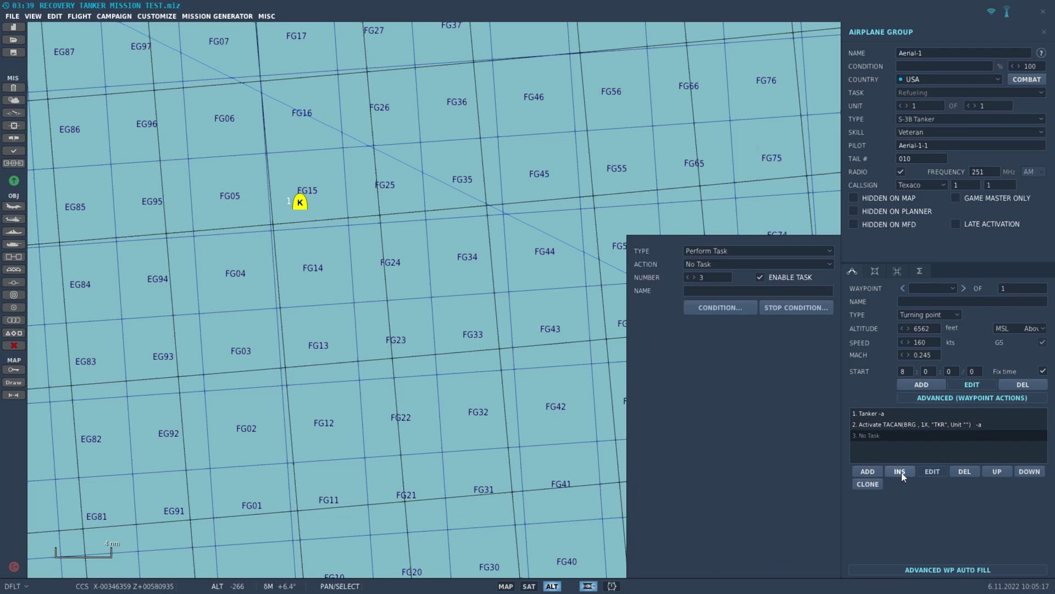
{"action": "left_click", "coordinate": [709, 263]}
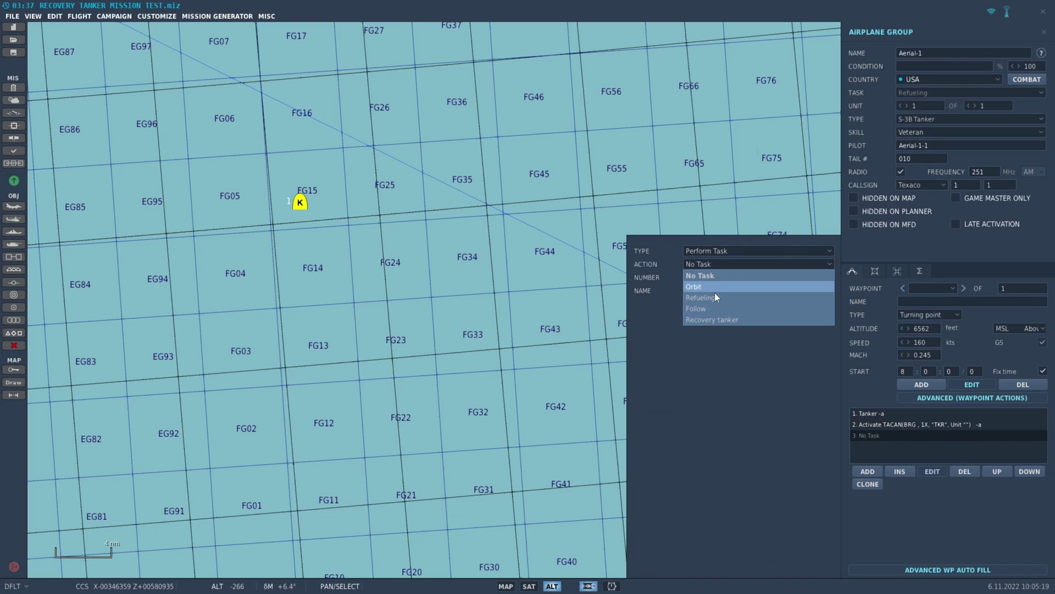
{"action": "left_click", "coordinate": [724, 320]}
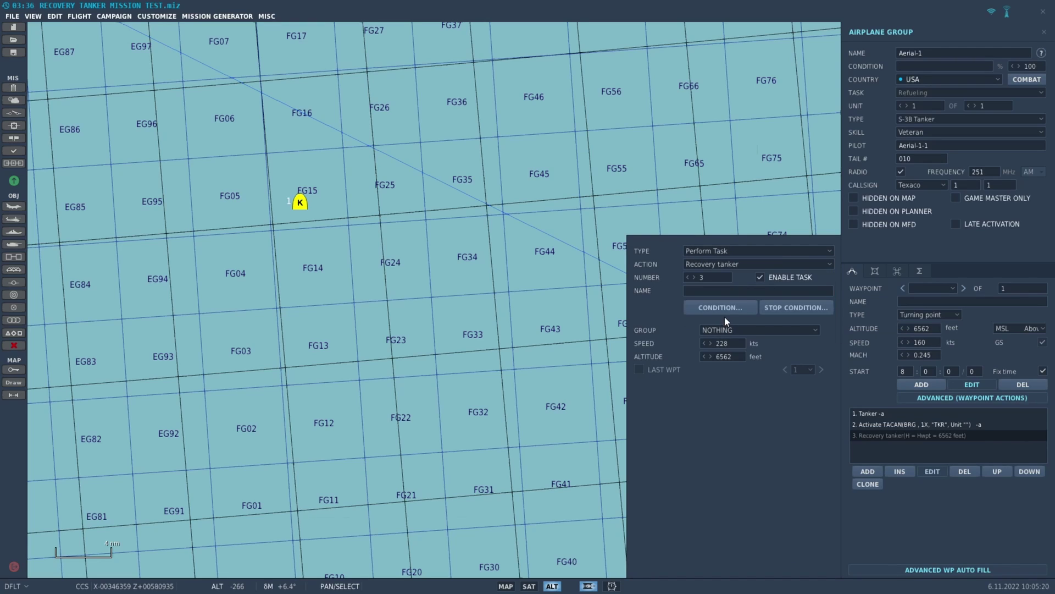
{"action": "left_click", "coordinate": [708, 290]}
{"action": "type", "text": "RECIVER"}
{"action": "key", "text": "BackSpace"}
{"action": "type", "text": "OVERY"}
- Assign the recovery action to the CARRIER BATTLE GROUP at 6000 ft altitude
{"action": "left_click", "coordinate": [727, 330]}
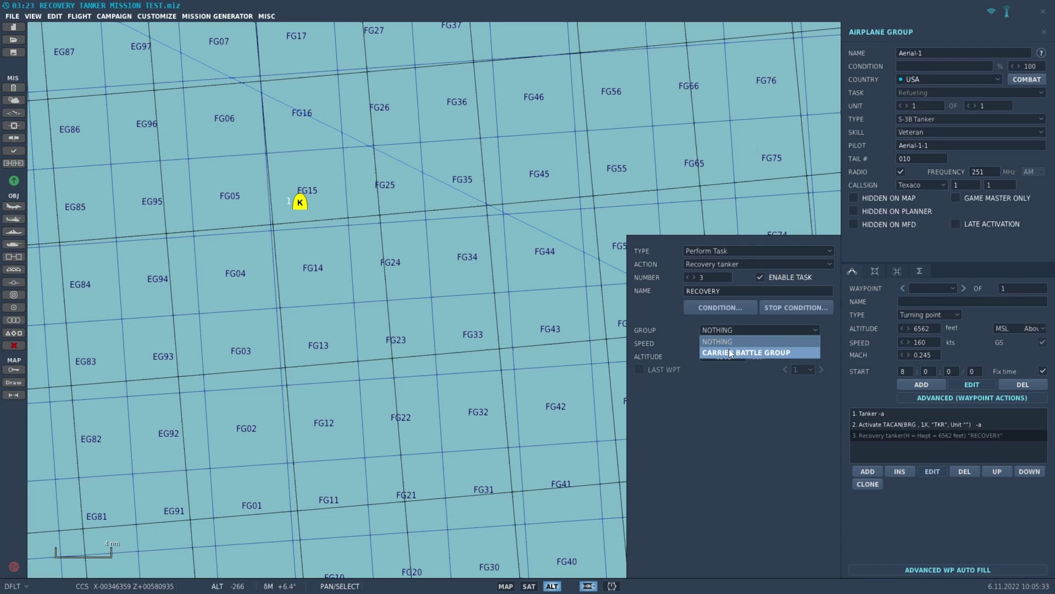
{"action": "left_click", "coordinate": [728, 352]}
{"action": "left_click_drag", "start_coordinate": [738, 357], "coordinate": [688, 354]}
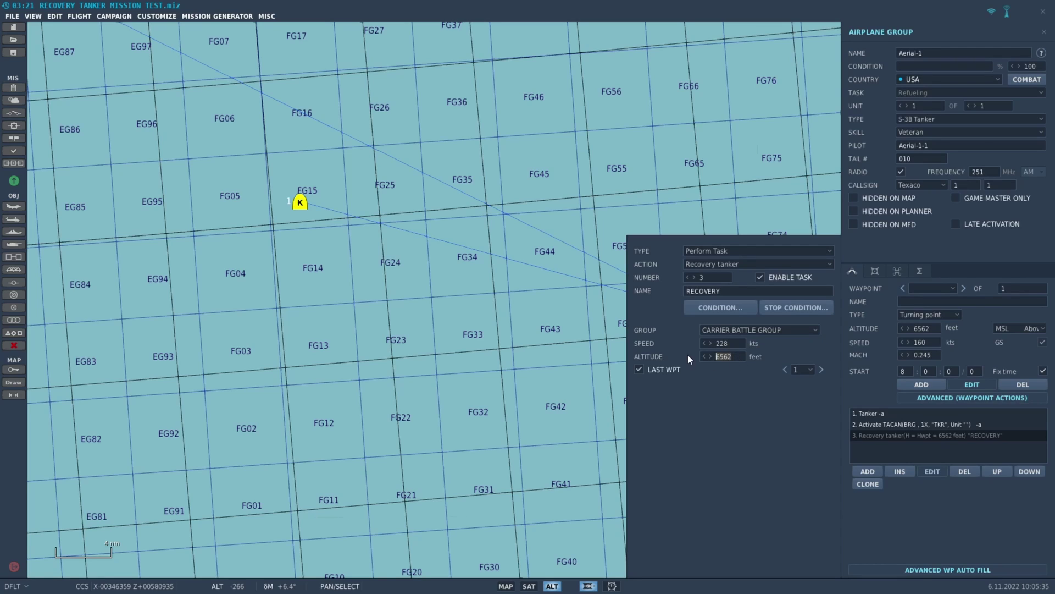
{"action": "type", "text": "600"}
{"action": "type", "text": "267"}
- Make user flag 999 stop the recovery task, then close the panels and save
{"action": "left_click", "coordinate": [776, 304]}
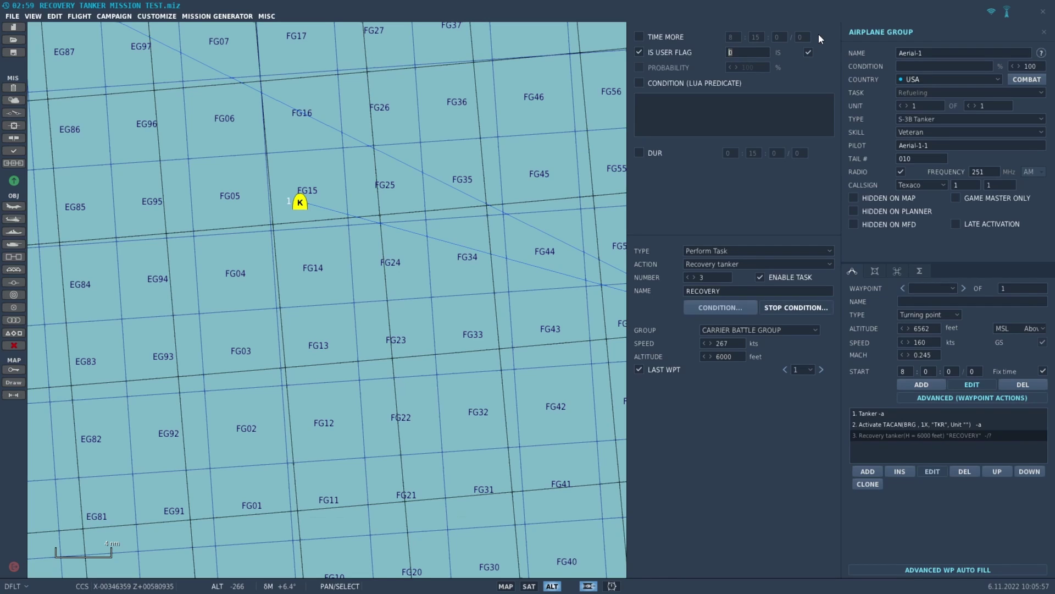
{"action": "type", "text": "999"}
{"action": "left_click", "coordinate": [15, 54]}
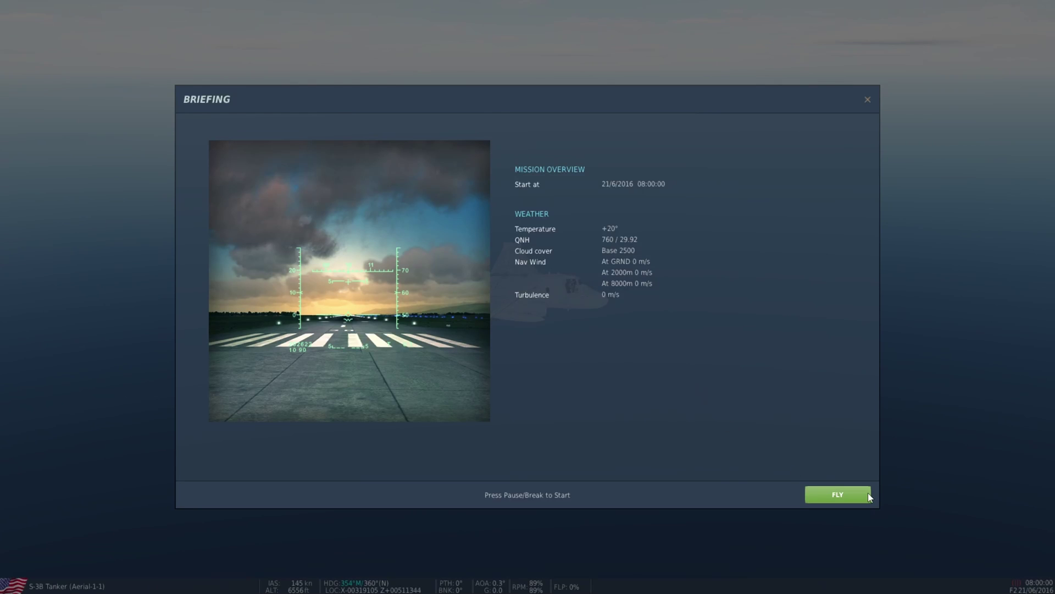
- Fly the mission as the S-3B Tanker, zoom the external view out, then pause
{"action": "left_click", "coordinate": [866, 494]}
{"action": "scroll", "coordinate": [528, 297], "scroll_direction": "down", "scroll_amount": 3}
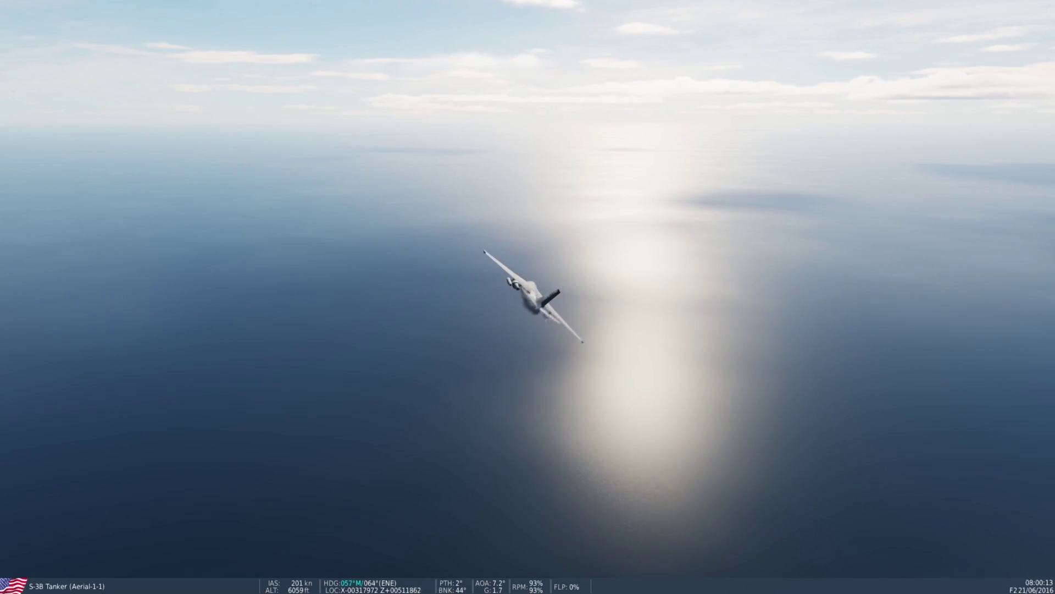
{"action": "key", "text": "Escape"}
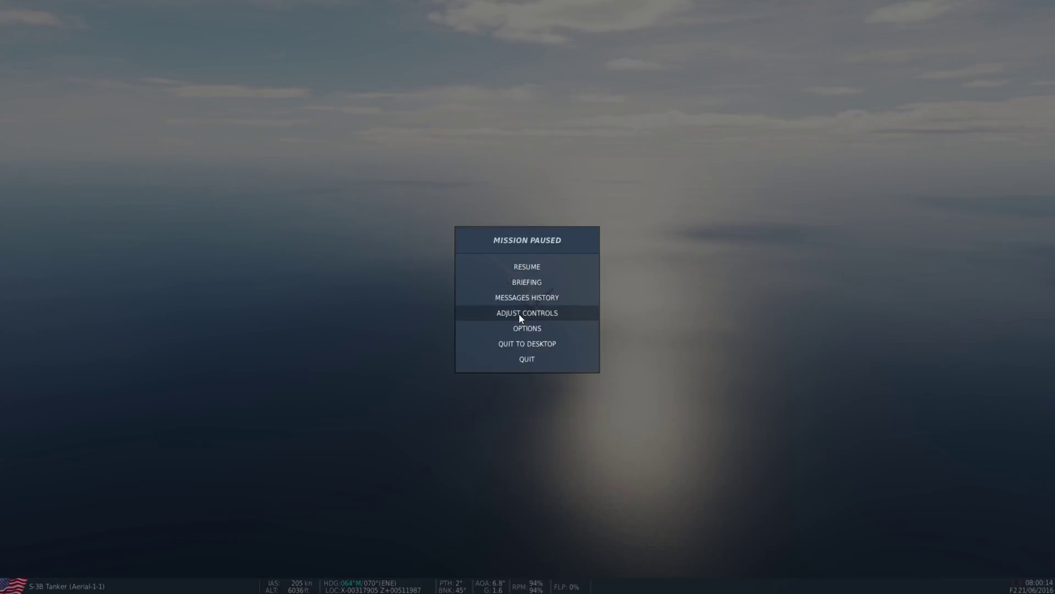
- Set master volume to 28% and world sound to 43%, then resume the flight
{"action": "left_click", "coordinate": [533, 328]}
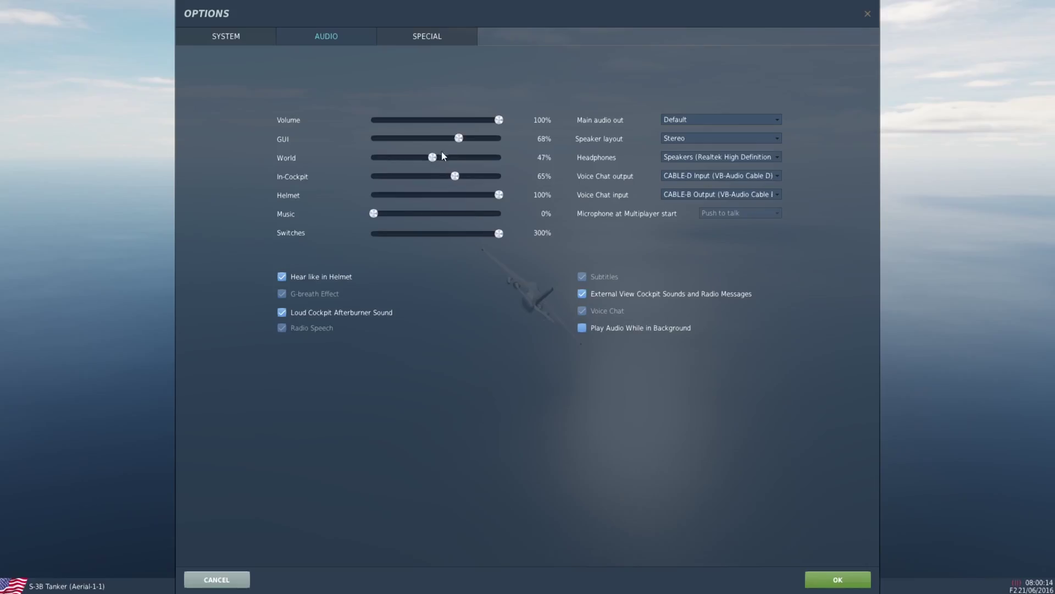
{"action": "left_click_drag", "start_coordinate": [433, 158], "coordinate": [425, 159]}
{"action": "left_click_drag", "start_coordinate": [498, 119], "coordinate": [408, 121]}
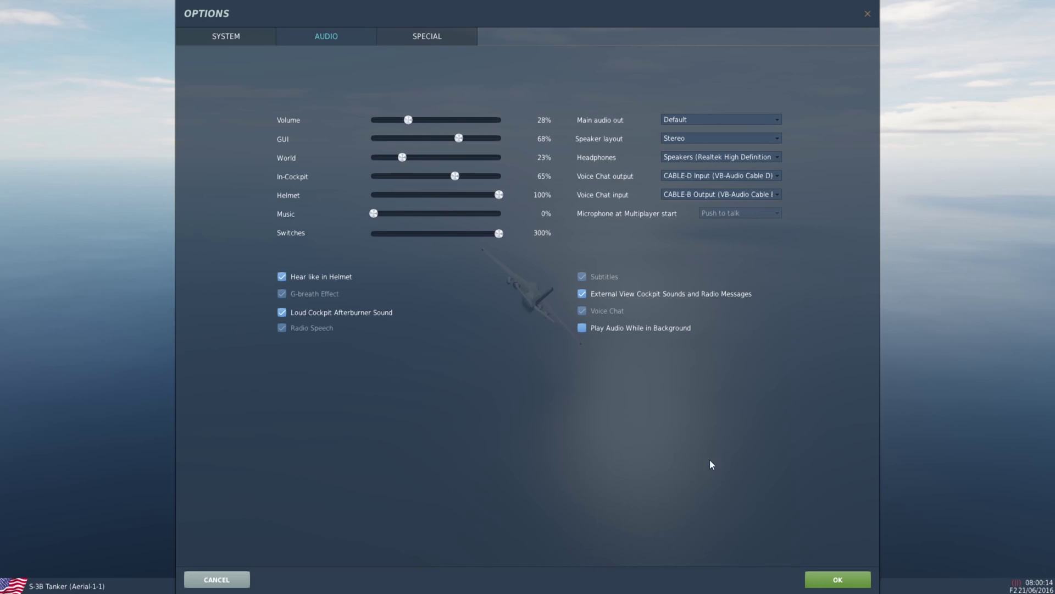
{"action": "left_click", "coordinate": [834, 579]}
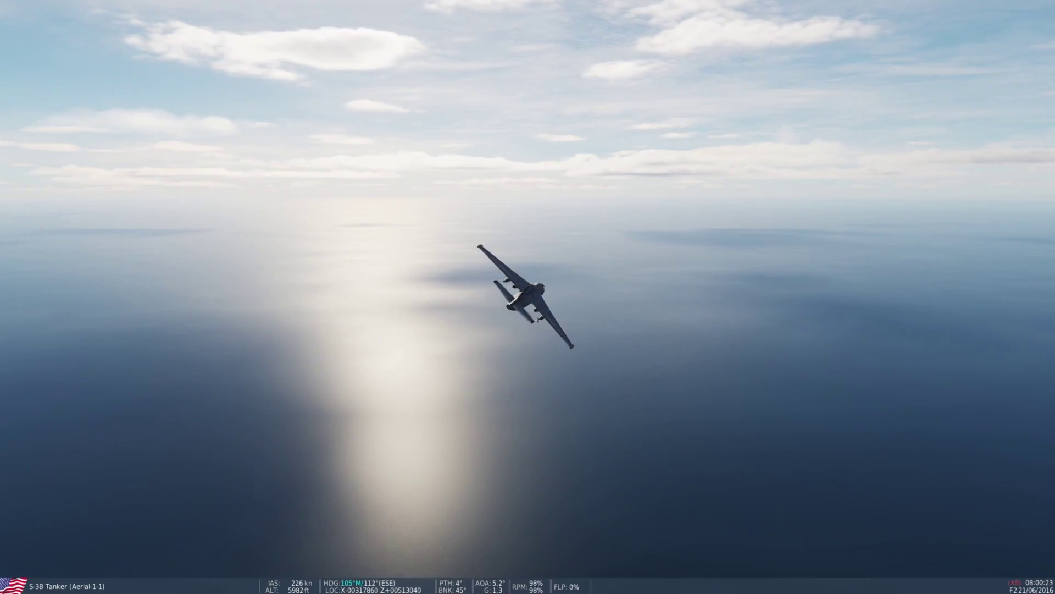
- Accelerate time twice, check the tanker's position on the F10 map, then return to external view
{"action": "key", "text": "ctrl+z"}
{"action": "key", "text": "ctrl+z"}
{"action": "key", "text": "ctrl+z"}
{"action": "key", "text": "ctrl+z"}
{"action": "key", "text": "ctrl+z"}
{"action": "key", "text": "ctrl+z"}
{"action": "key", "text": "ctrl+z"}
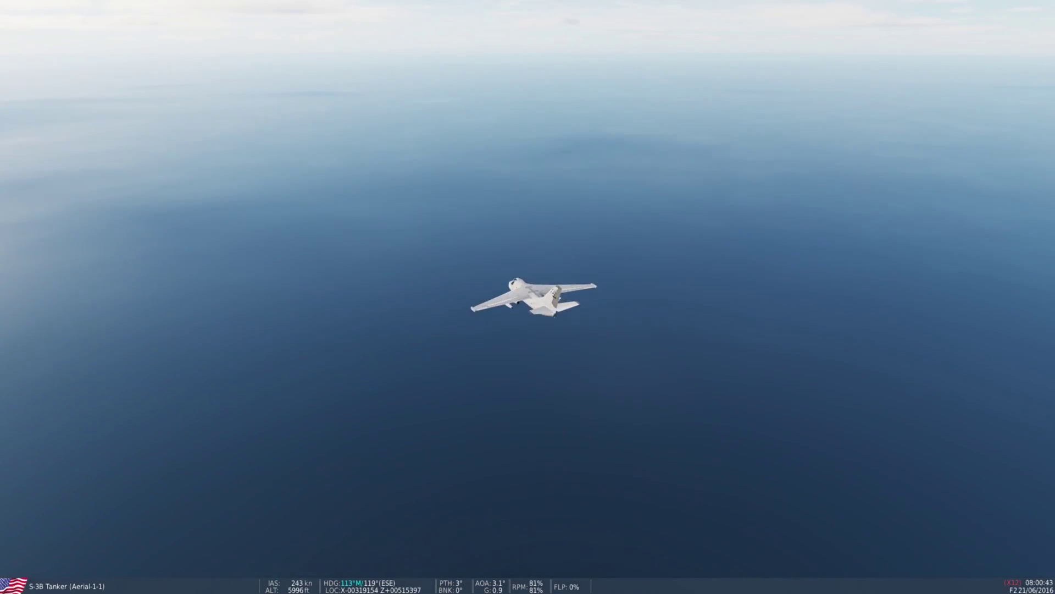
{"action": "key", "text": "ctrl+z"}
{"action": "key", "text": "ctrl+z"}
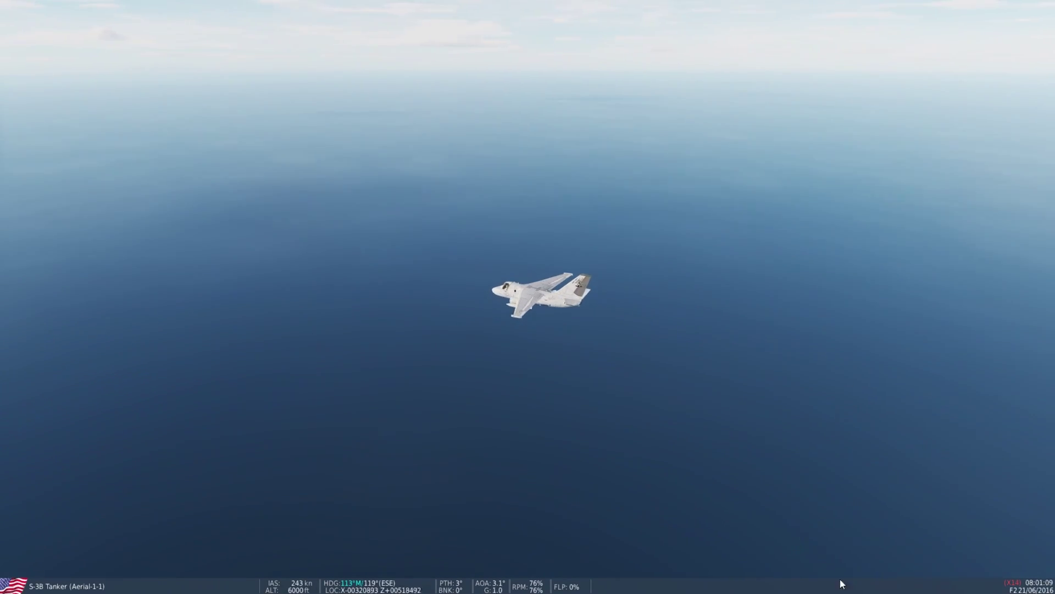
{"action": "key", "text": "F10"}
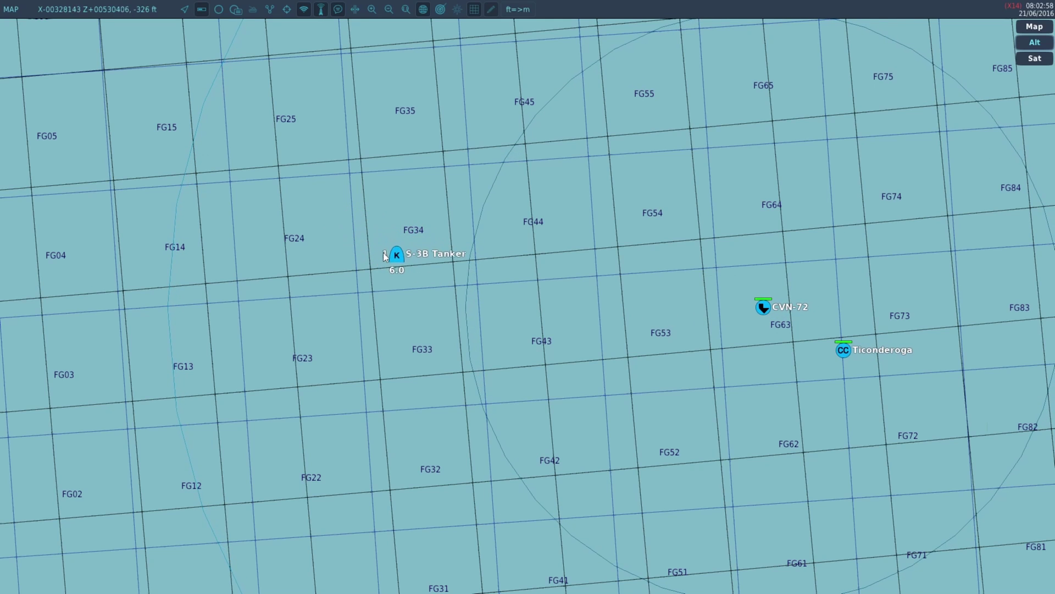
{"action": "left_click", "coordinate": [416, 267]}
{"action": "key", "text": "F2"}
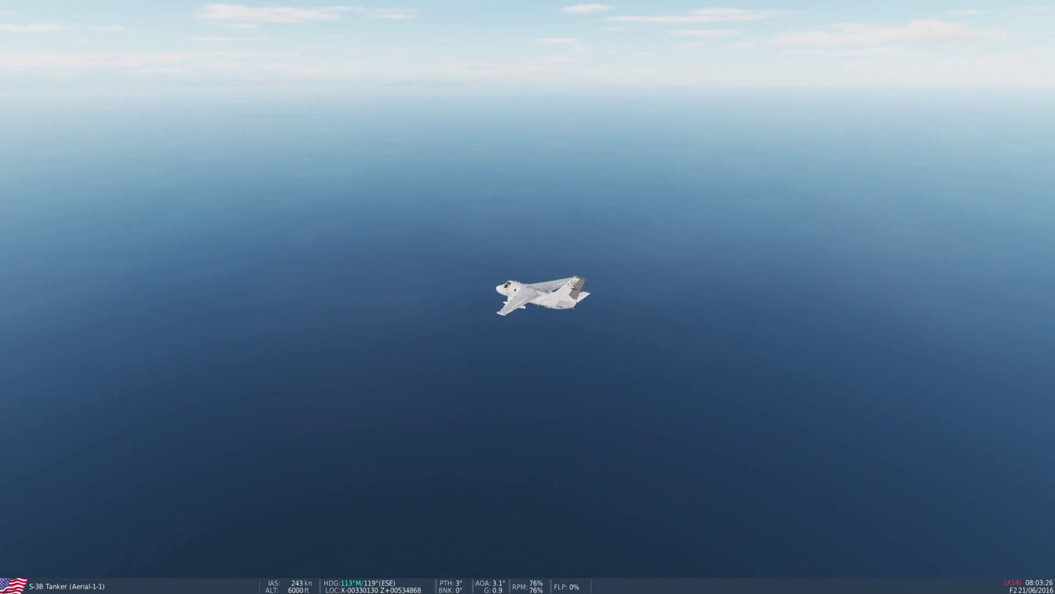